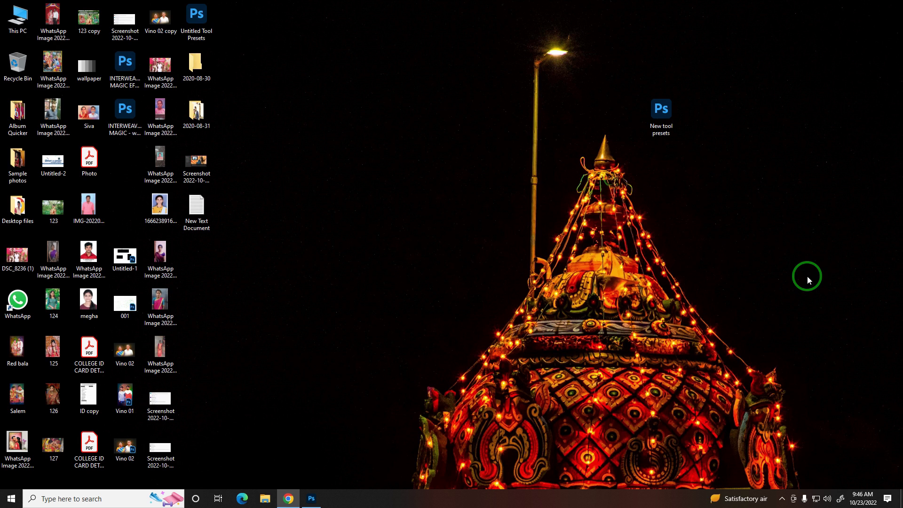
# - Switch to Photoshop and look through the saved blank document presets for new files
pyautogui.click(312, 500)
pyautogui.click(322, 315)
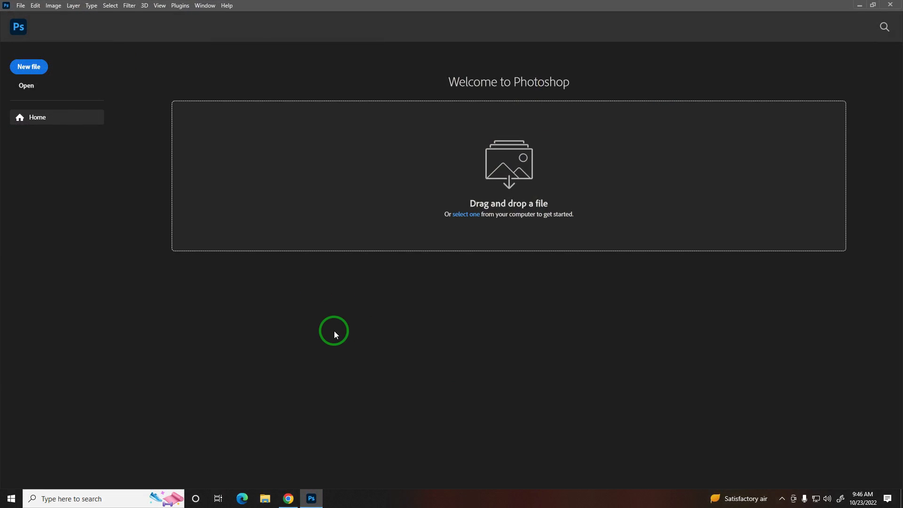
pyautogui.hotkey('ctrl', 'n')
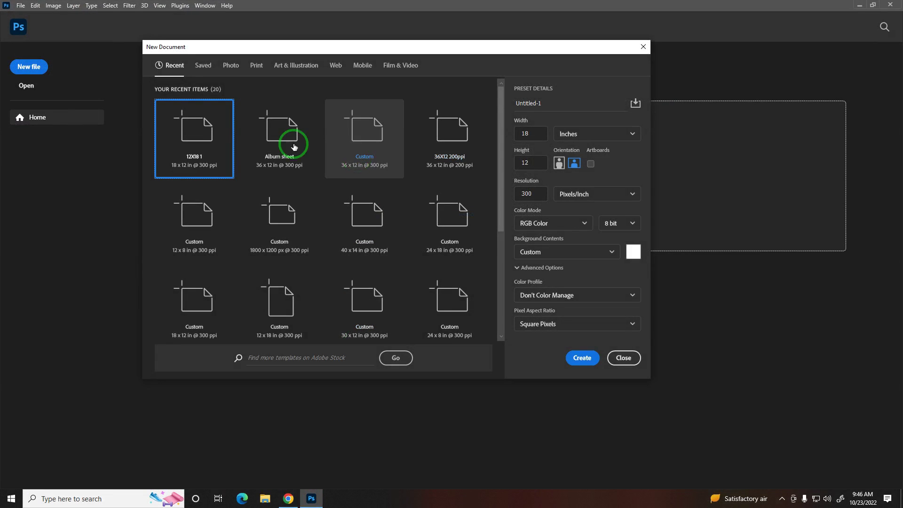
pyautogui.click(206, 67)
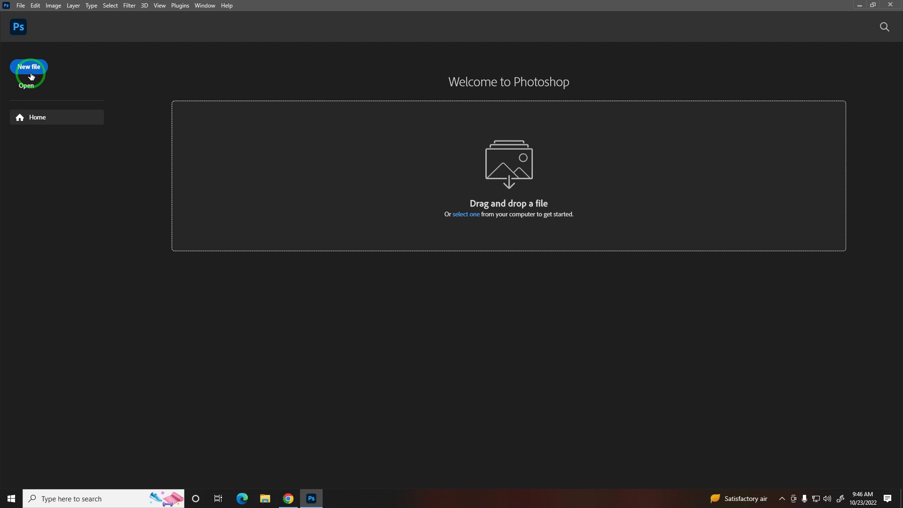
# - Create a new document from the recent 12X18 1 preset, 18 x 12 in at 300 ppi
pyautogui.click(29, 66)
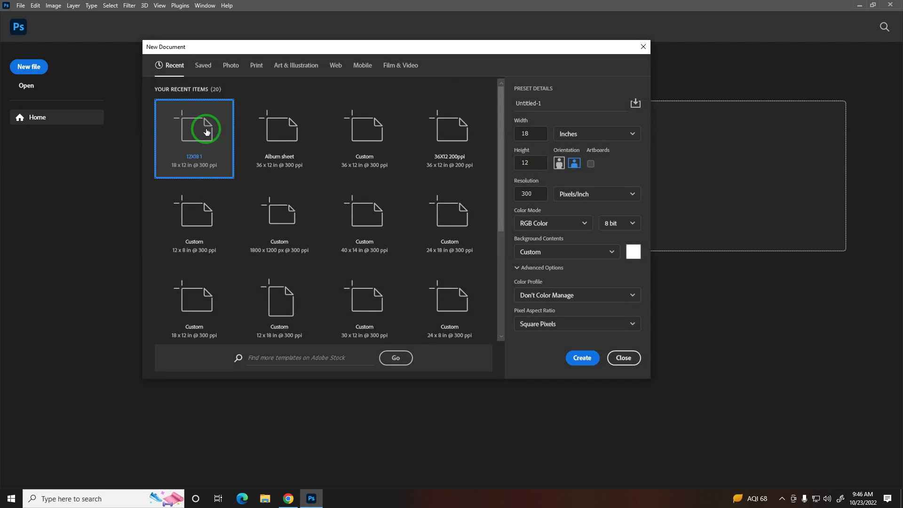
pyautogui.doubleClick(206, 132)
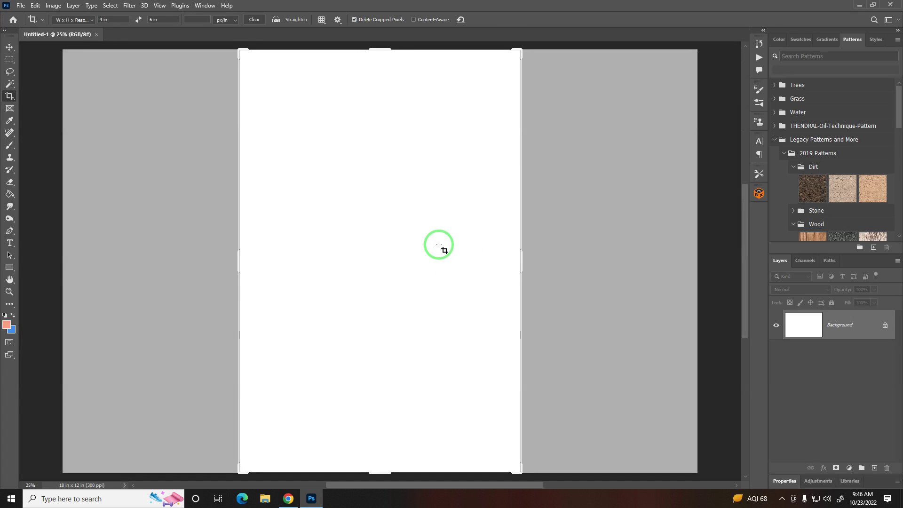
# - Switch from the pattern library to the layer styles and check the commands available for managing styles
pyautogui.click(792, 61)
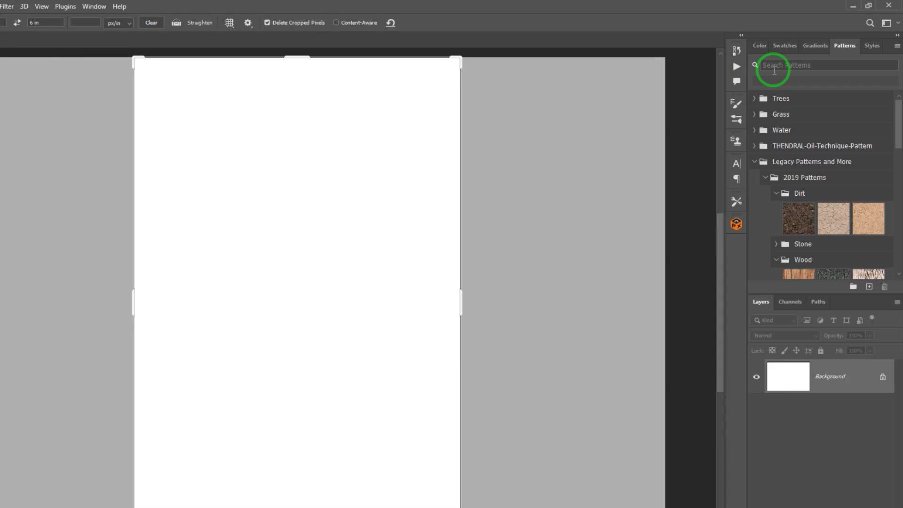
pyautogui.click(818, 49)
pyautogui.click(713, 163)
pyautogui.click(797, 160)
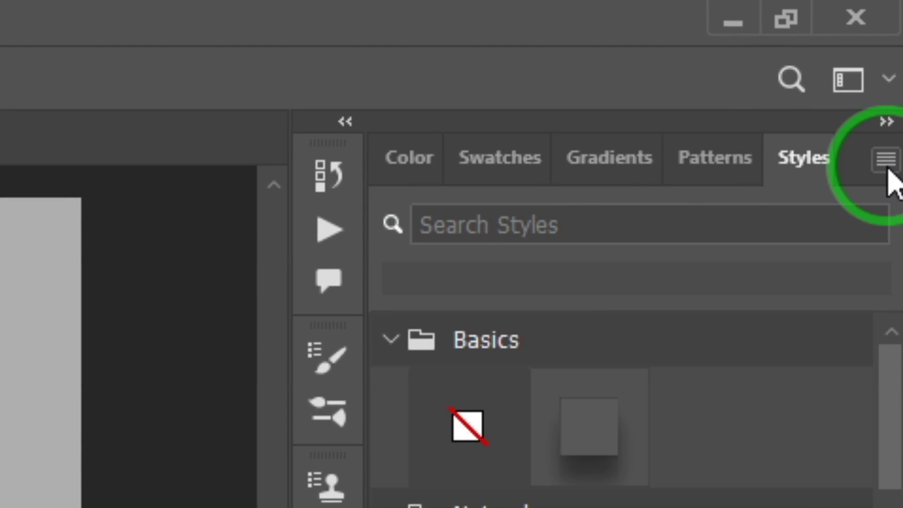
pyautogui.click(886, 159)
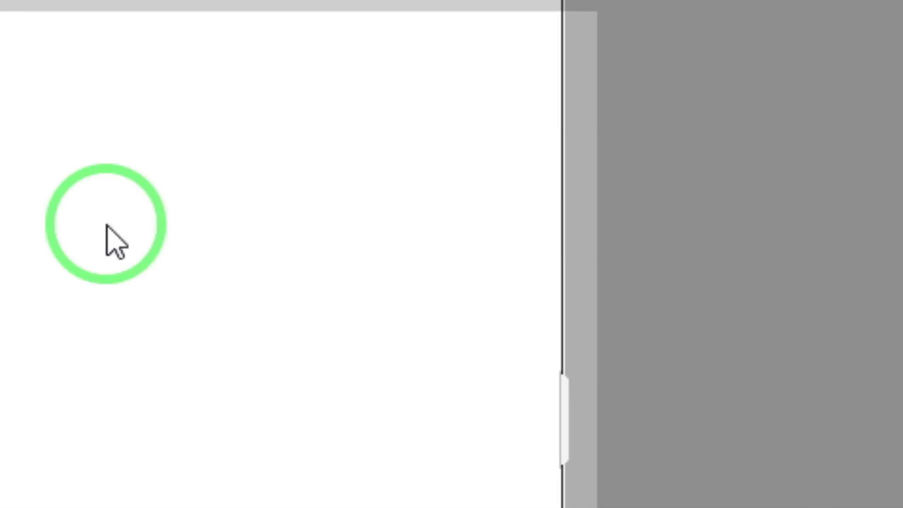
pyautogui.click(409, 218)
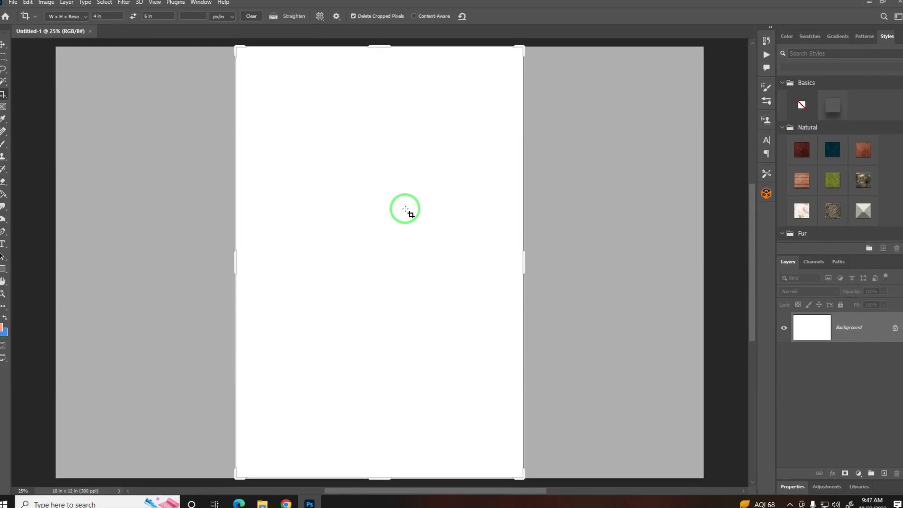
# - Activate the Brush tool and check its preset options for importing brushes and exporting selected brushes
pyautogui.press('b')
pyautogui.rightClick(394, 186)
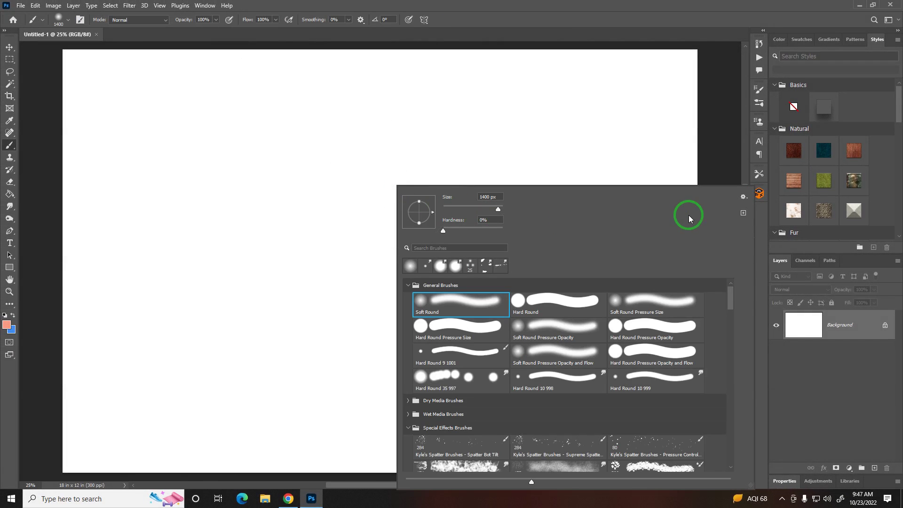
pyautogui.click(741, 206)
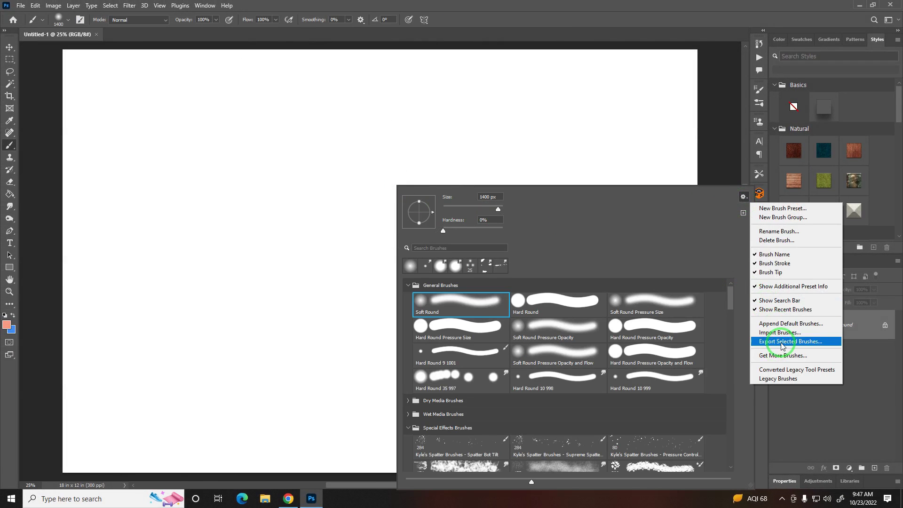
pyautogui.click(486, 196)
pyautogui.click(337, 151)
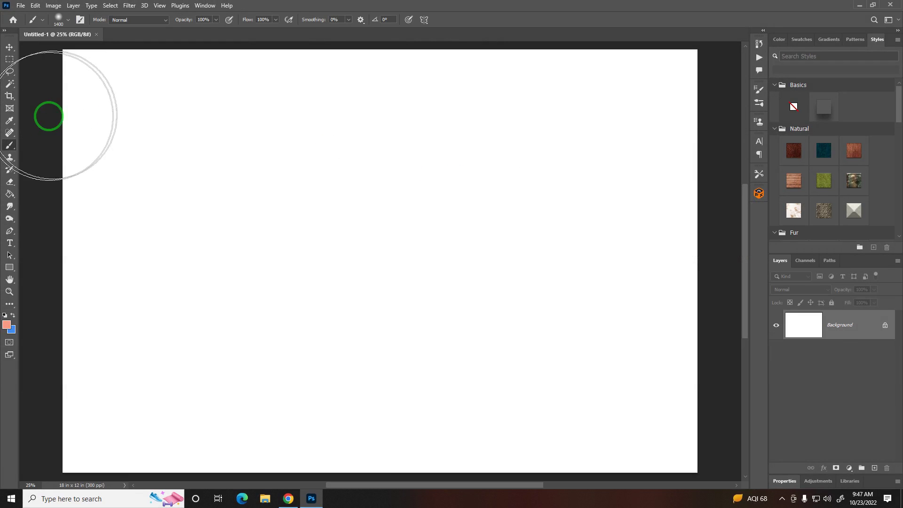
# - Show the tool presets for the Clone Stamp tool and the Crop tool
pyautogui.click(9, 161)
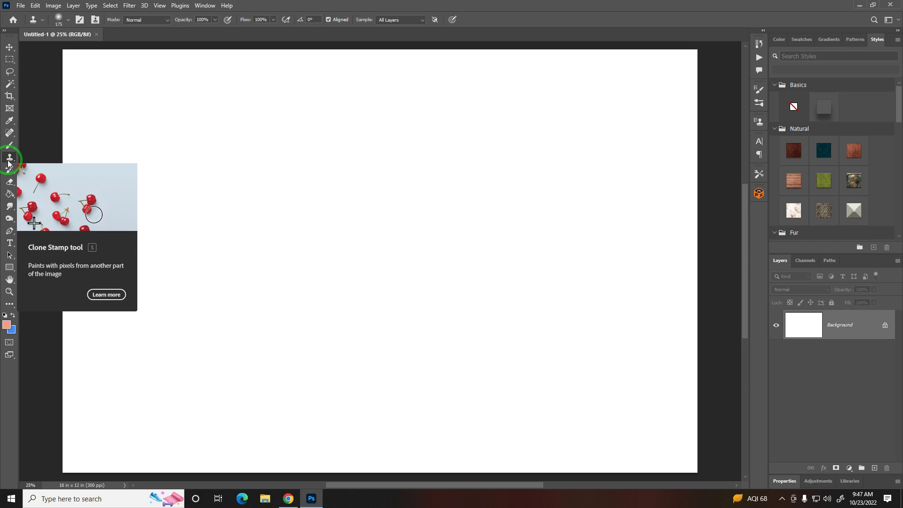
pyautogui.click(757, 177)
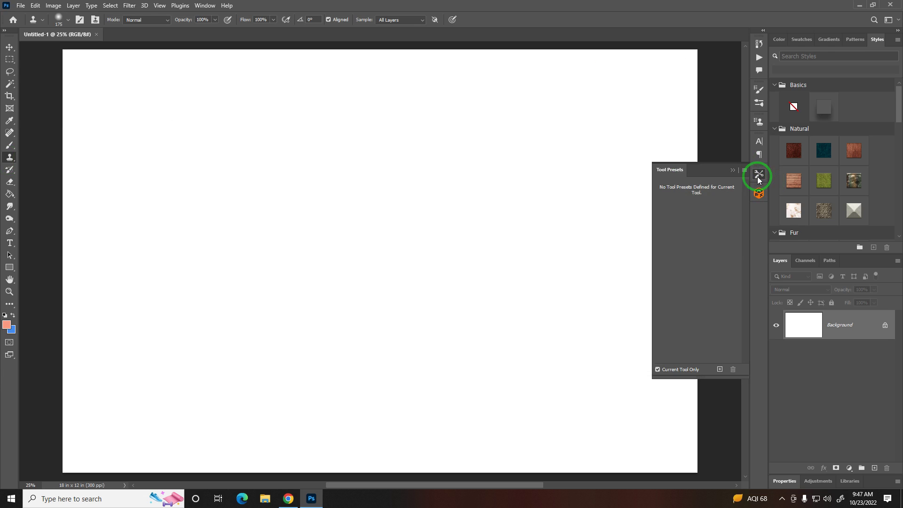
pyautogui.click(10, 95)
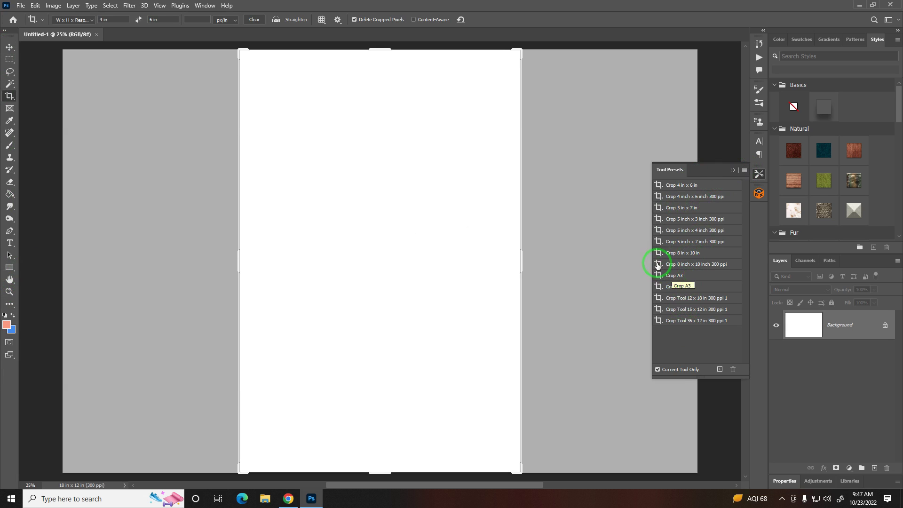
pyautogui.press('Escape')
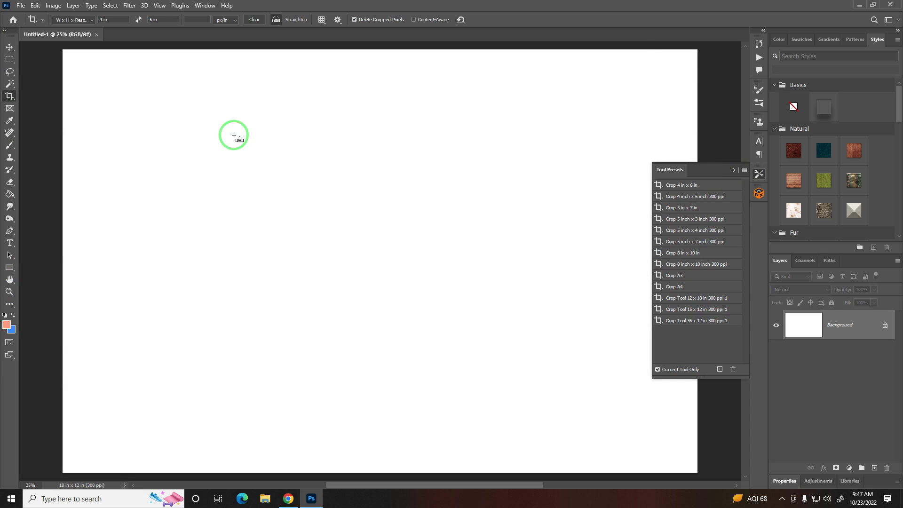
# - Save a blank document preset named 10X10 with width and height of 10 inches, without creating a document
pyautogui.hotkey('ctrl', 'n')
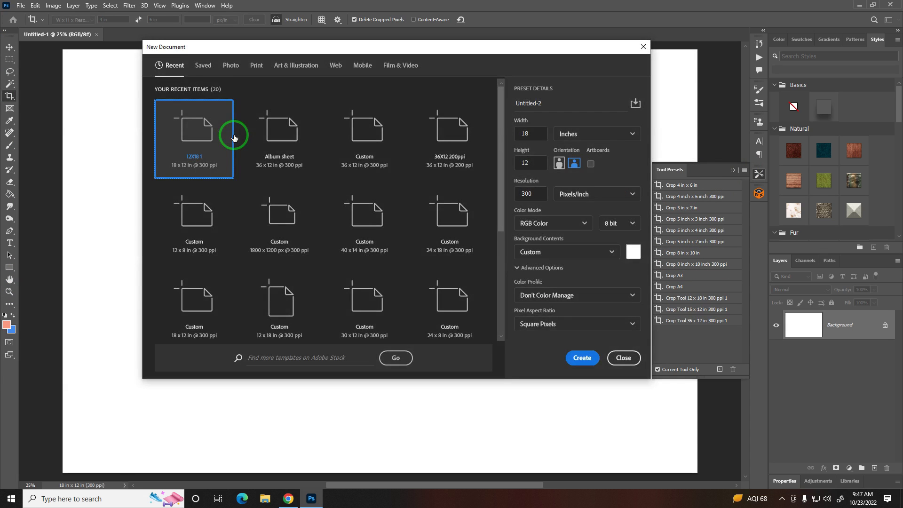
pyautogui.click(207, 65)
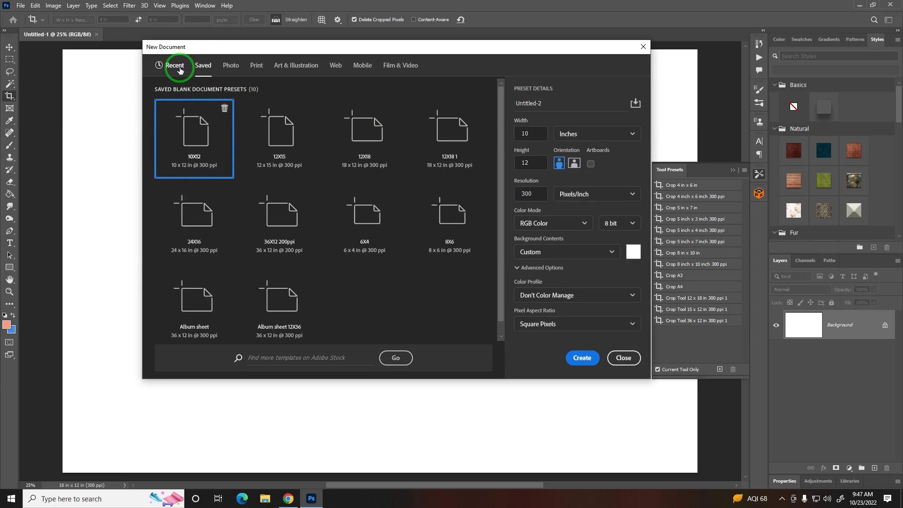
pyautogui.moveTo(542, 134); pyautogui.dragTo(502, 139)
pyautogui.moveTo(543, 162); pyautogui.dragTo(507, 171)
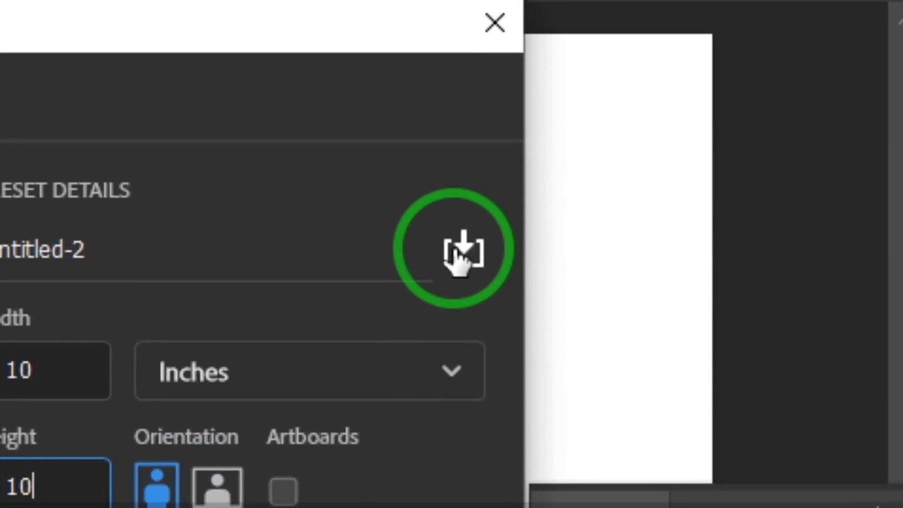
pyautogui.click(634, 106)
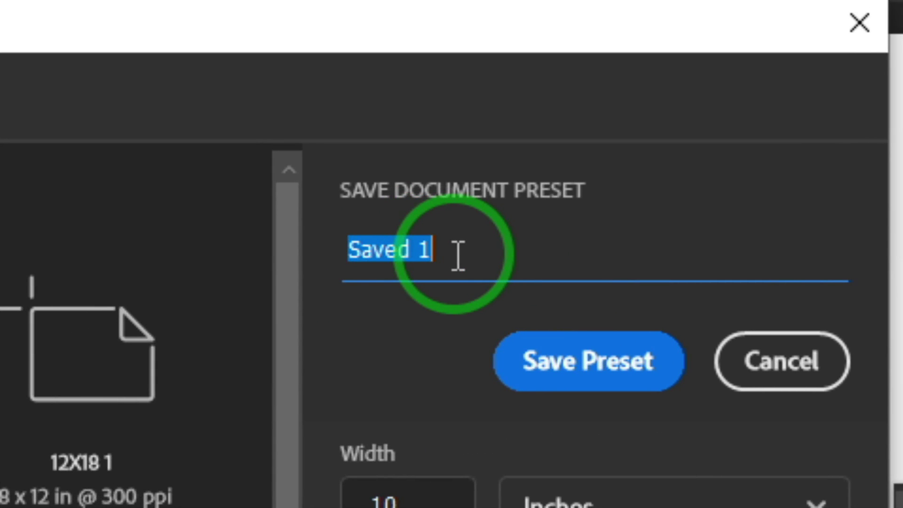
pyautogui.write('10X10')
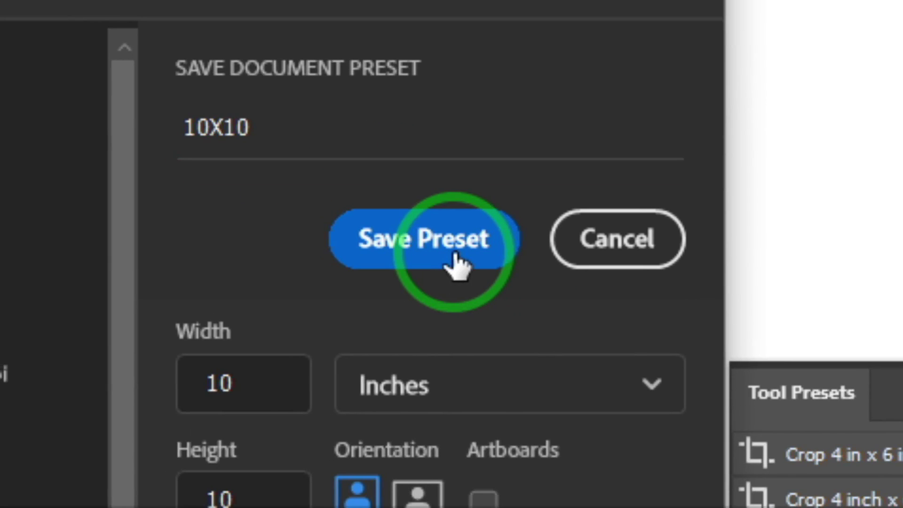
pyautogui.click(621, 376)
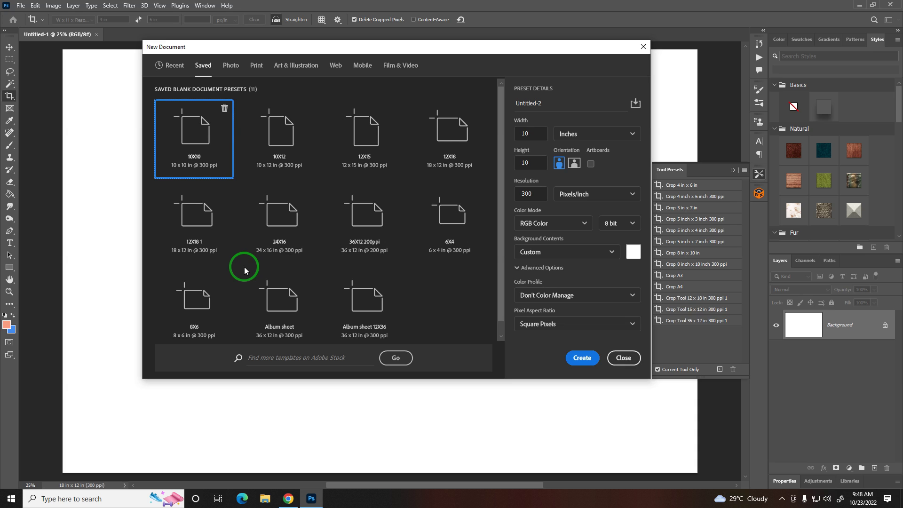
pyautogui.click(627, 360)
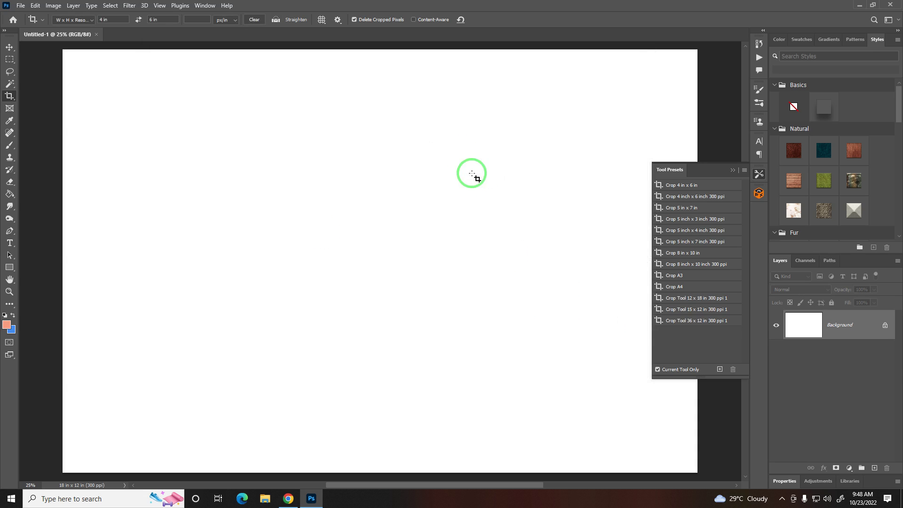
# - Check the installed Photoshop release version in the program's About information
pyautogui.click(227, 6)
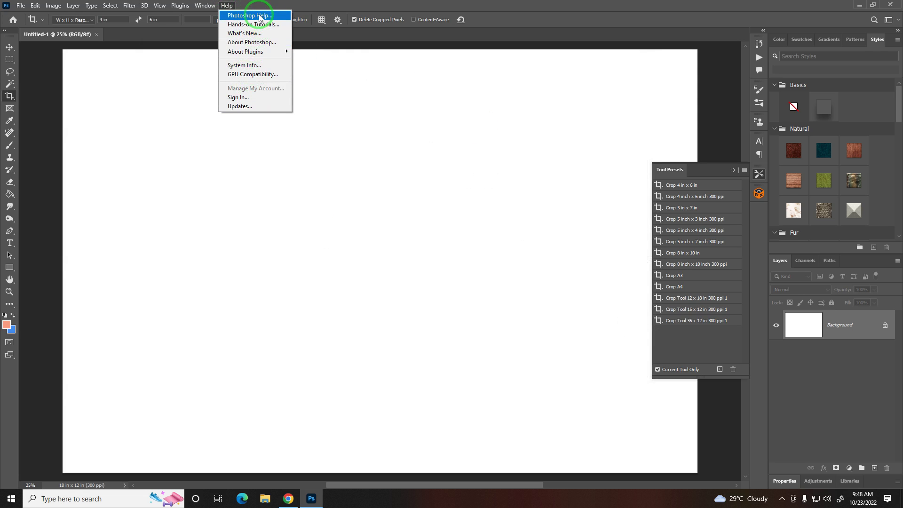
pyautogui.click(258, 42)
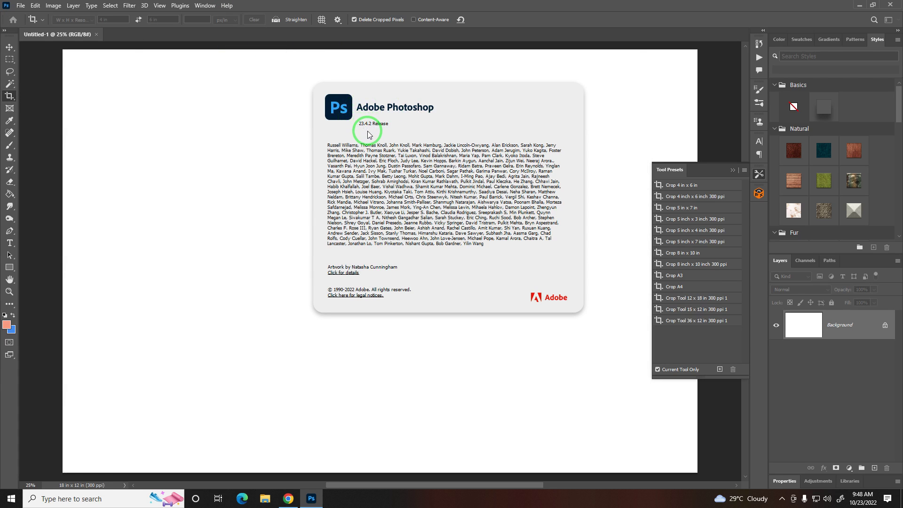
pyautogui.click(368, 132)
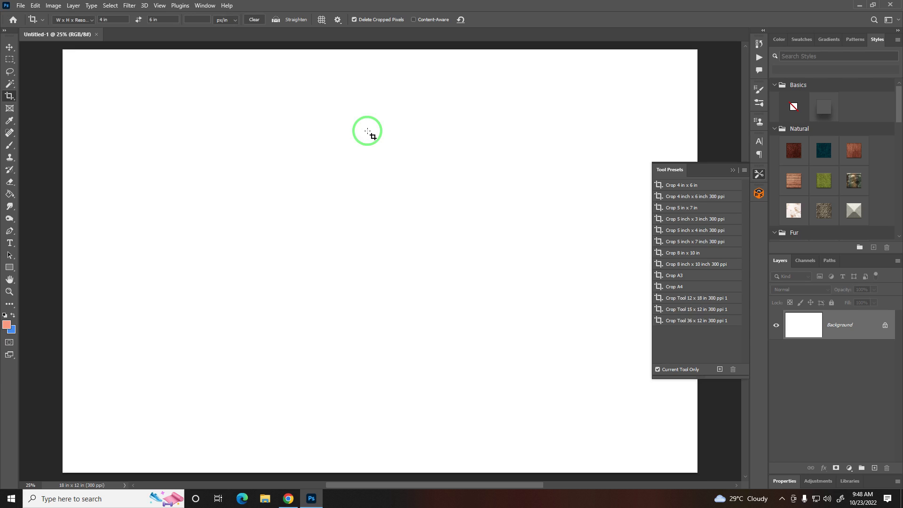
# - Review the saved document presets again, including 10X10, and leave without creating a document
pyautogui.hotkey('ctrl', 'n')
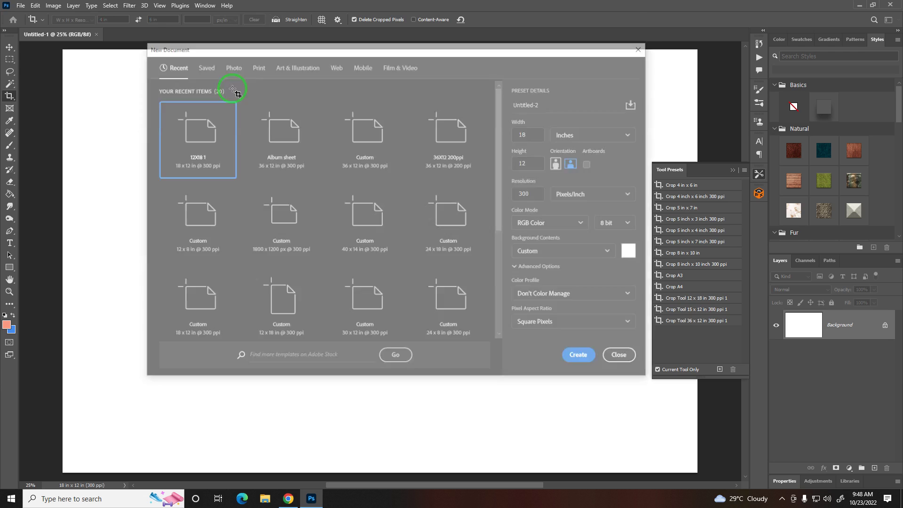
pyautogui.hotkey('ctrl', 'Tab')
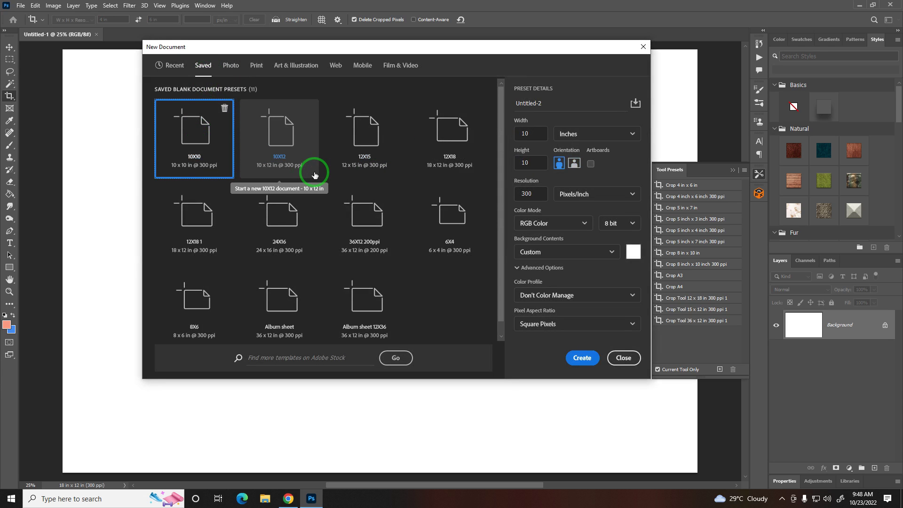
pyautogui.press('Escape')
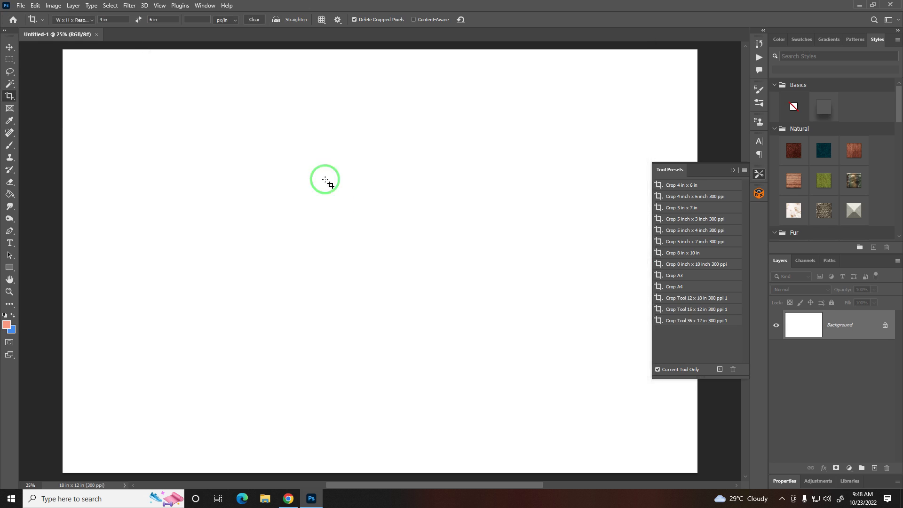
# - Switch to the desktop, run appdata, and open the Roaming > Adobe > Adobe Photoshop 2022 folder in File Explorer
pyautogui.click(860, 7)
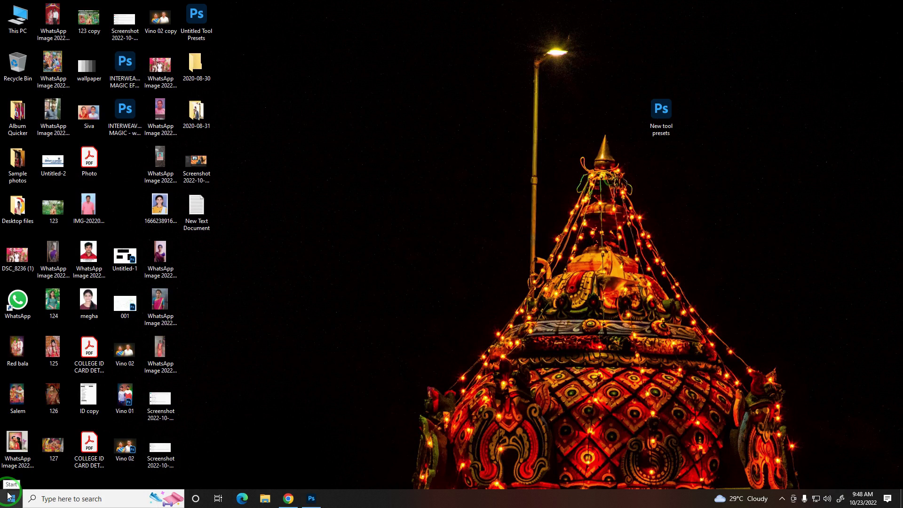
pyautogui.press('super+r')
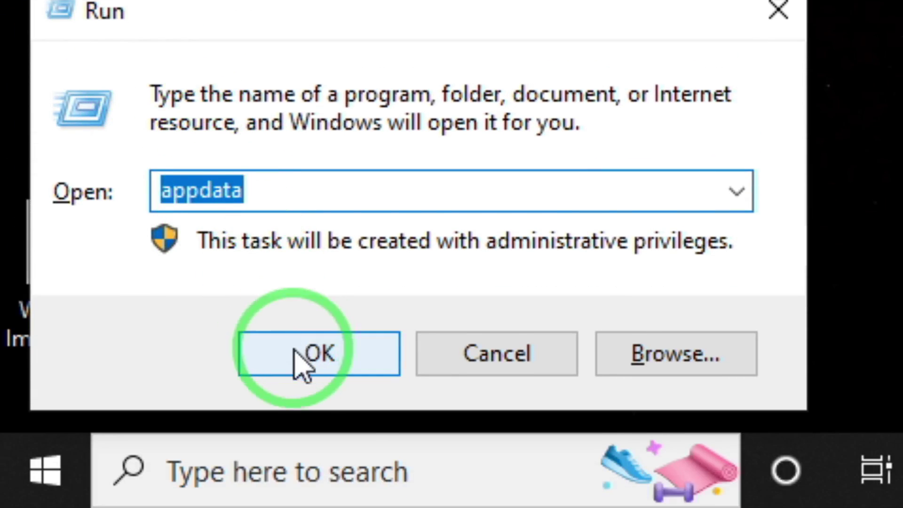
pyautogui.click(310, 408)
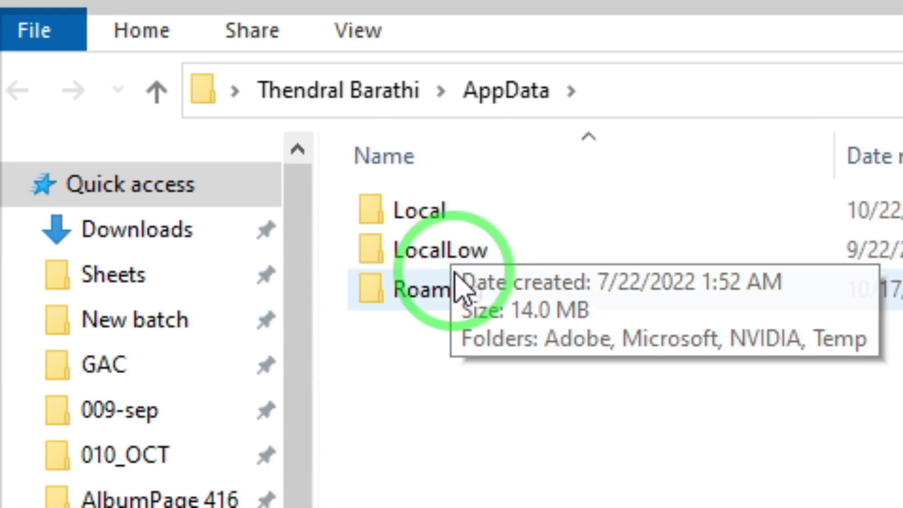
pyautogui.doubleClick(458, 288)
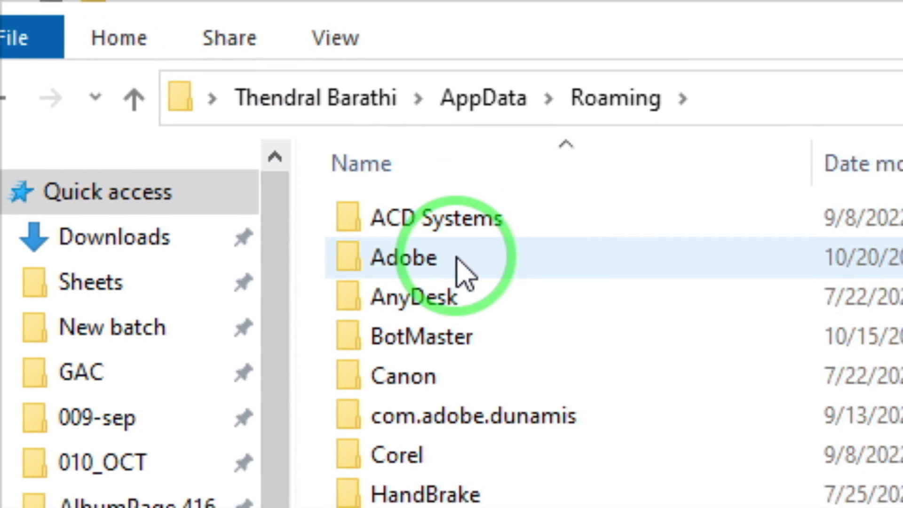
pyautogui.doubleClick(468, 266)
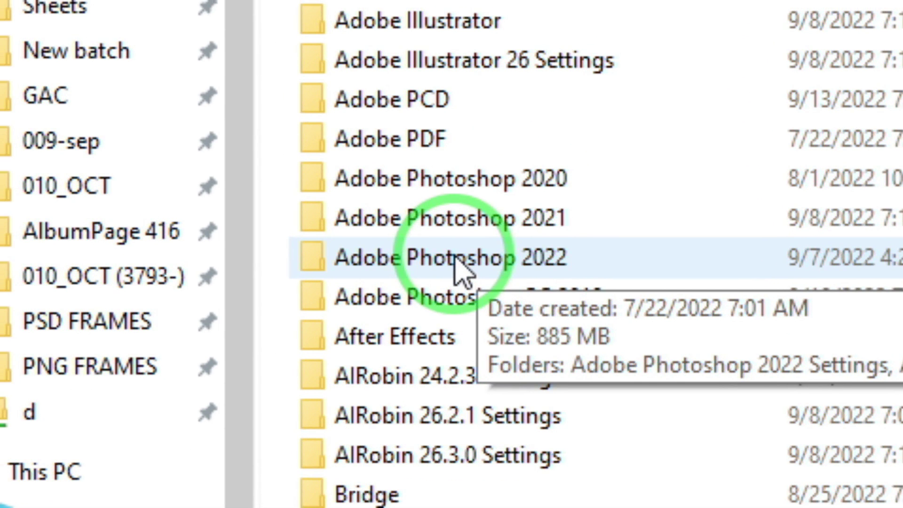
pyautogui.doubleClick(459, 269)
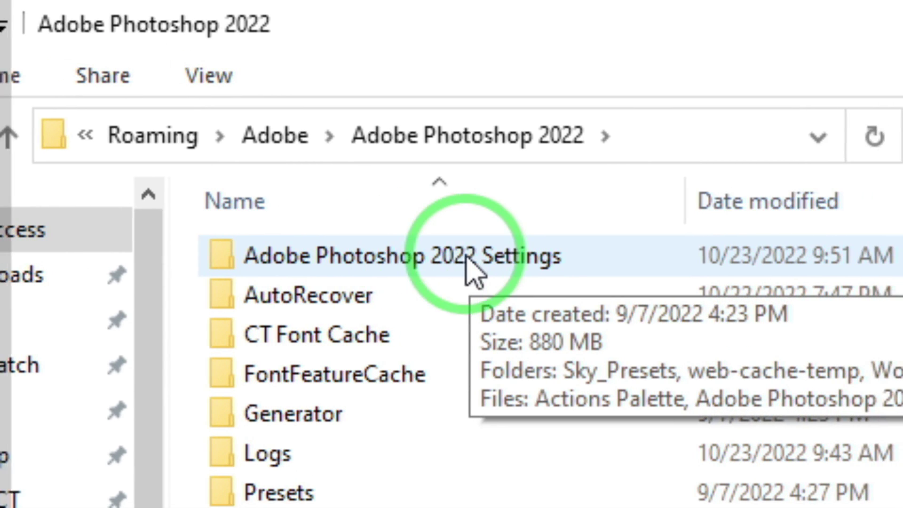
# - Copy New Doc Sizes.json from the Adobe Photoshop 2022 Settings folder to the desktop and close File Explorer
pyautogui.doubleClick(454, 257)
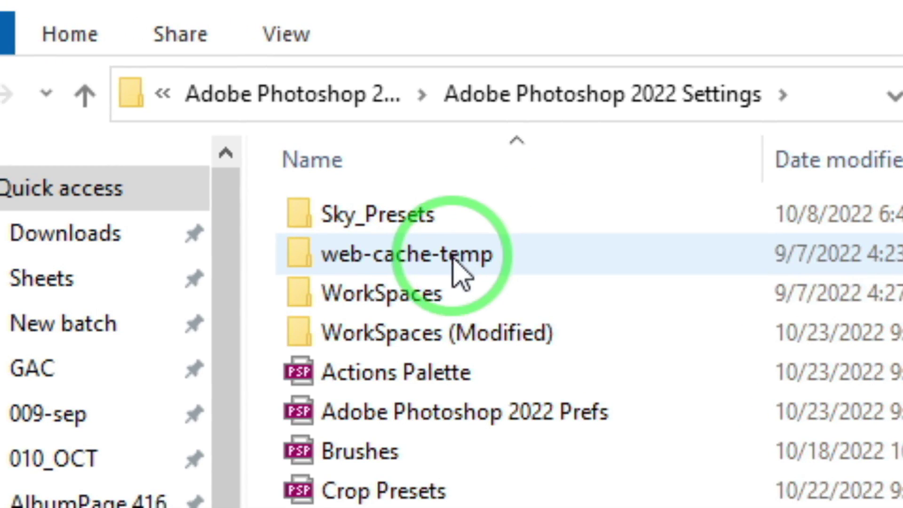
pyautogui.scroll(-2, 442, 266)
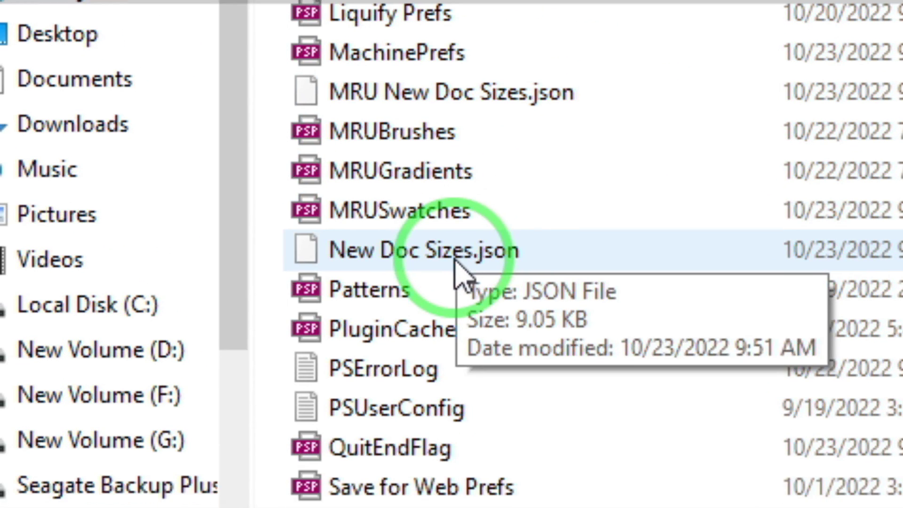
pyautogui.click(455, 260)
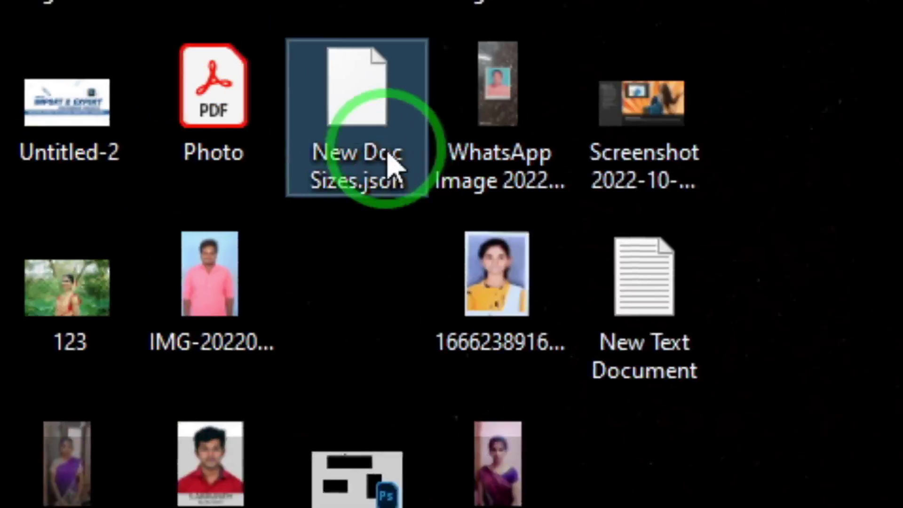
pyautogui.moveTo(389, 161); pyautogui.dragTo(466, 230)
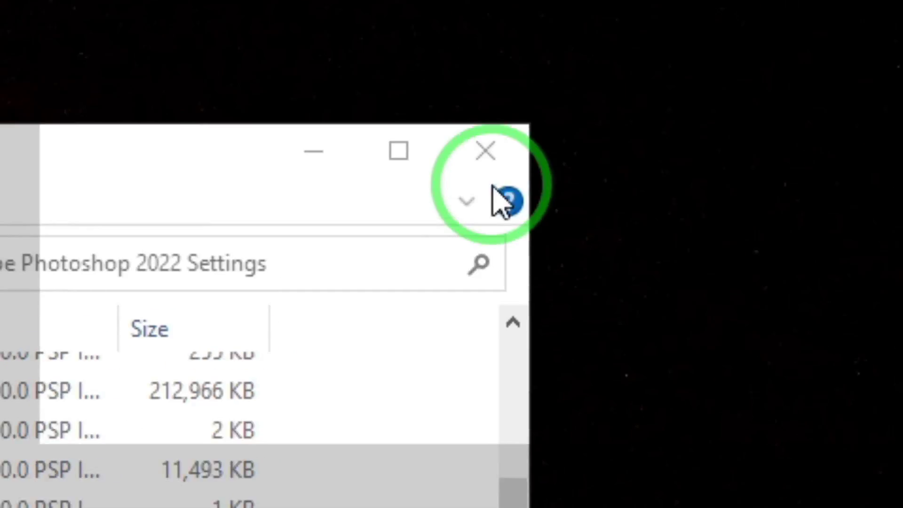
pyautogui.click(483, 151)
# - Quit Photoshop 2022 and launch Photoshop CC 2019, dismissing the plug-in notice
pyautogui.click(311, 498)
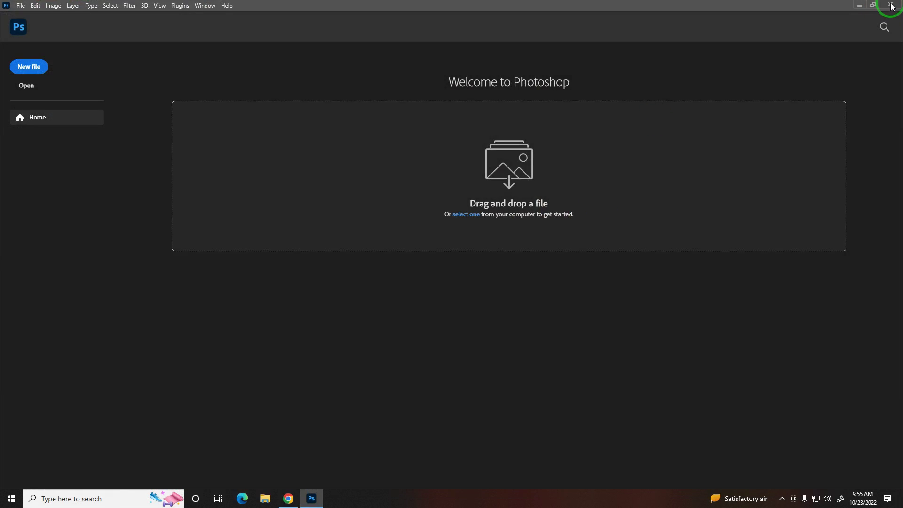
pyautogui.click(890, 6)
pyautogui.press('super')
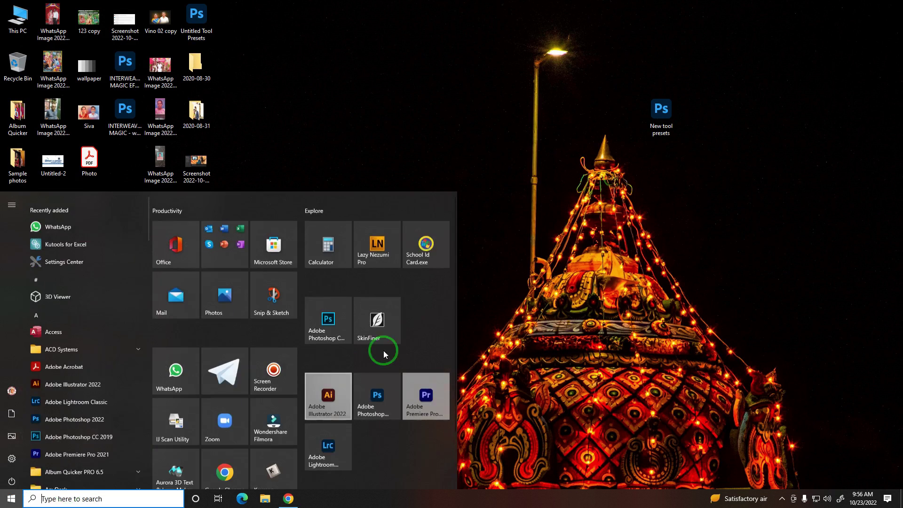
pyautogui.click(328, 320)
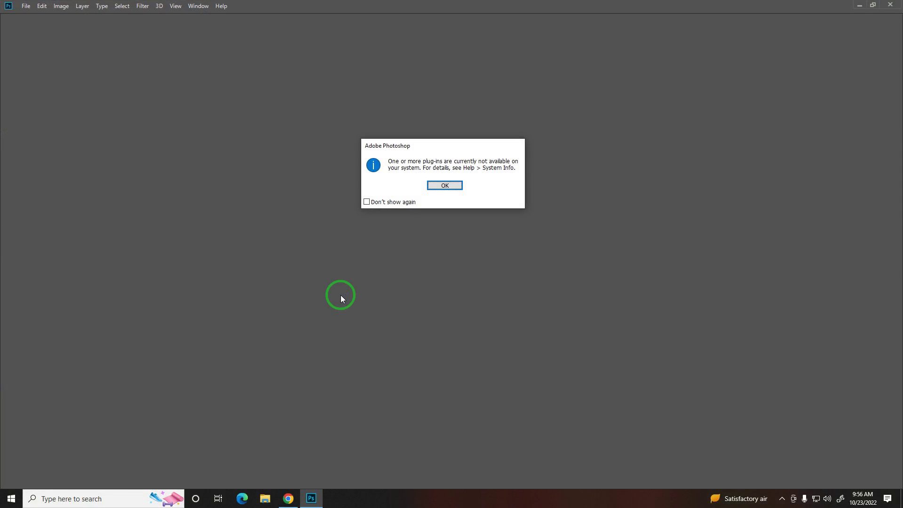
pyautogui.click(437, 186)
# - Check the saved document presets in Photoshop CC 2019, leave without creating a document, and quit the program
pyautogui.click(55, 115)
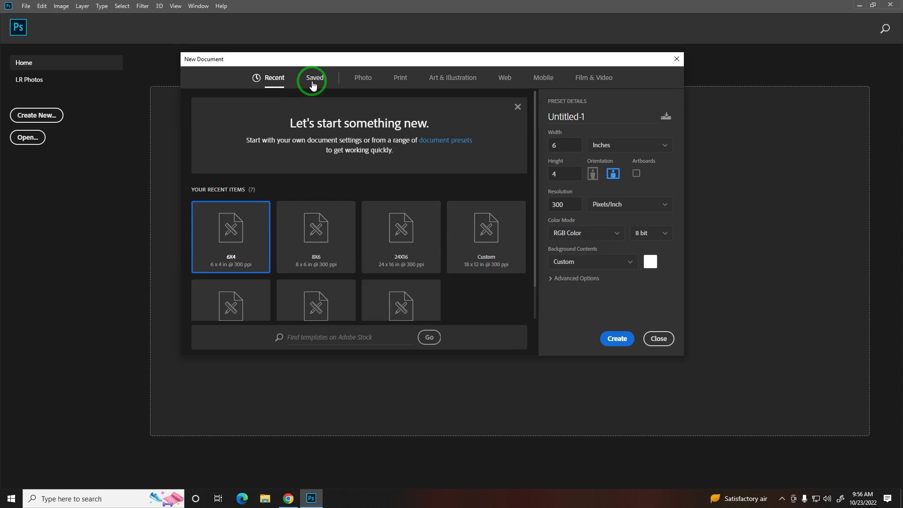
pyautogui.click(314, 83)
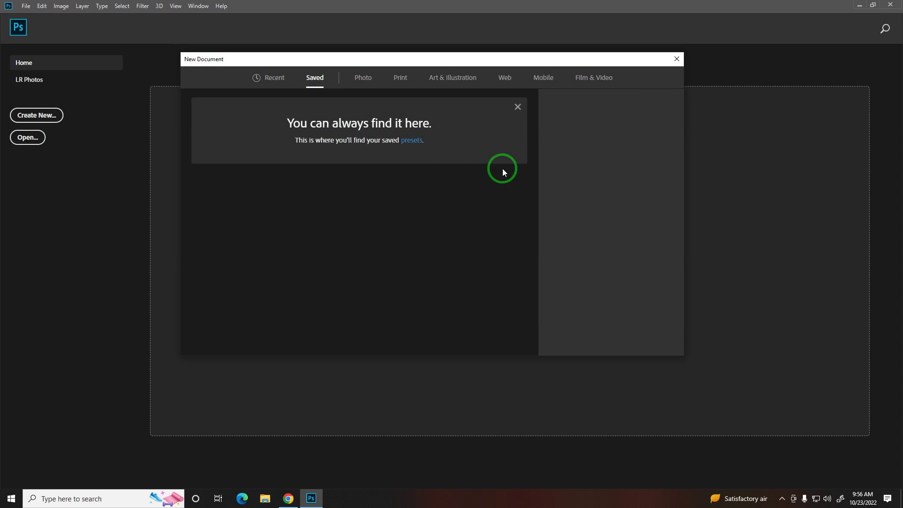
pyautogui.click(676, 59)
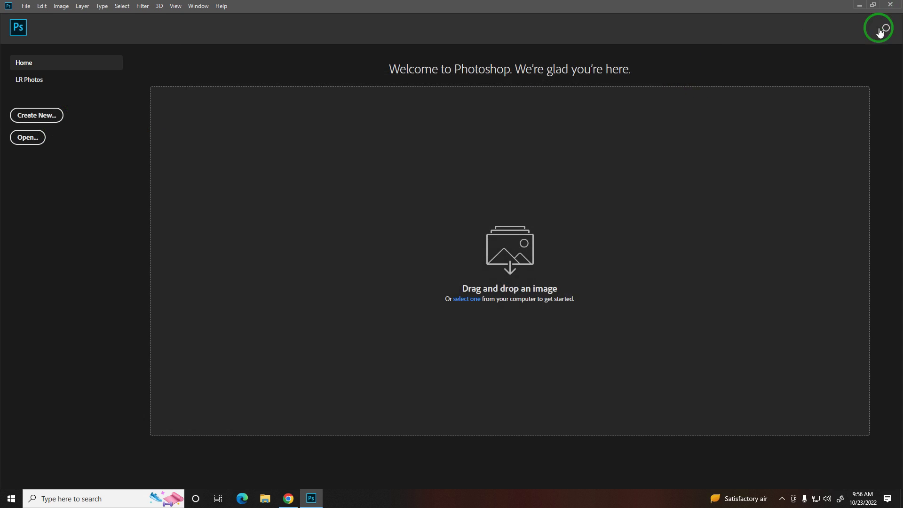
pyautogui.click(882, 8)
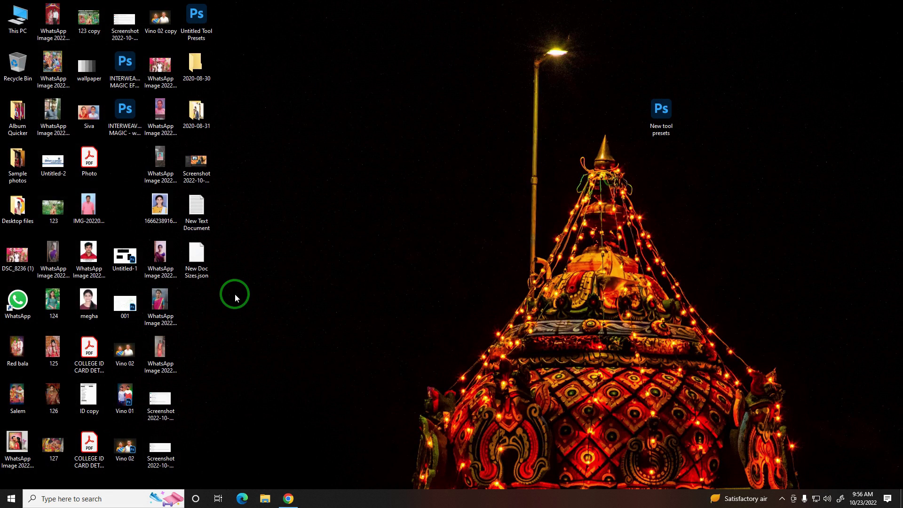
# - Copy New Doc Sizes.json from the desktop, run appdata, and open Roaming > Adobe > Adobe Photoshop CC 2019 > Adobe Photoshop CC 2019 Settings
pyautogui.moveTo(185, 247); pyautogui.dragTo(188, 249)
pyautogui.click(209, 264)
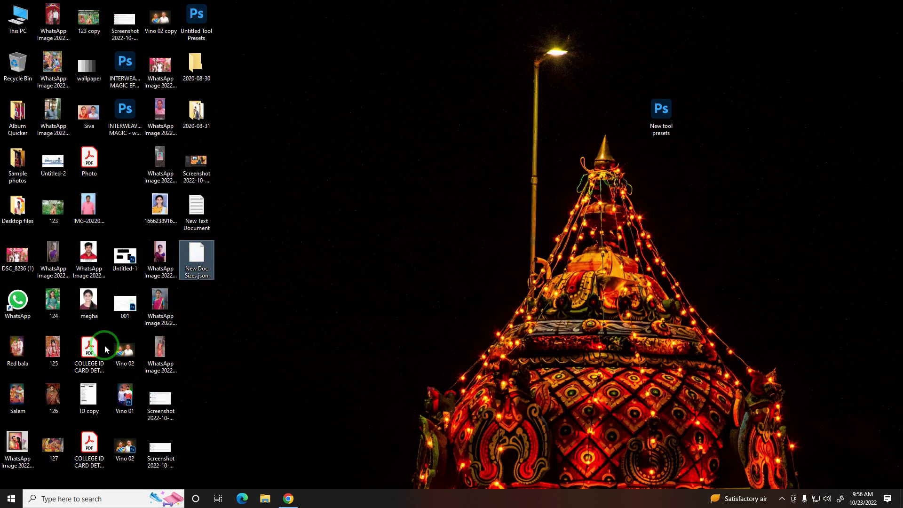
pyautogui.press('super+r')
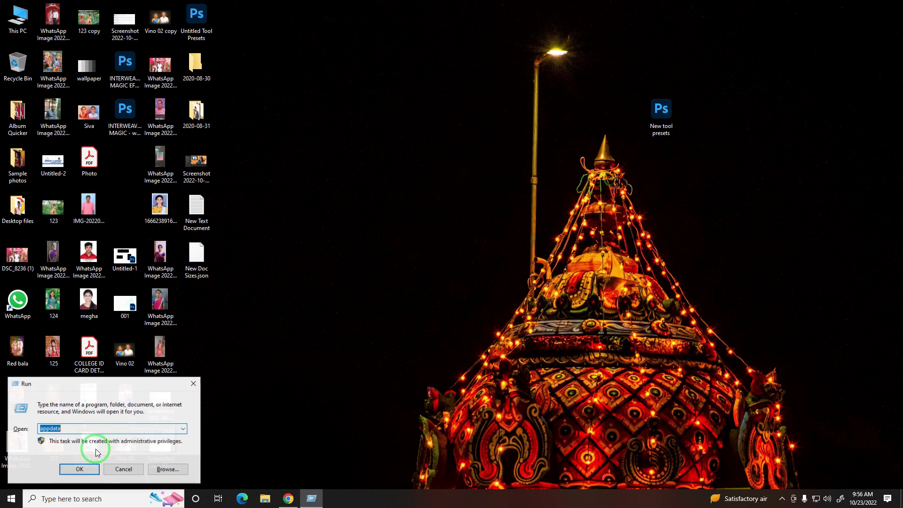
pyautogui.click(80, 468)
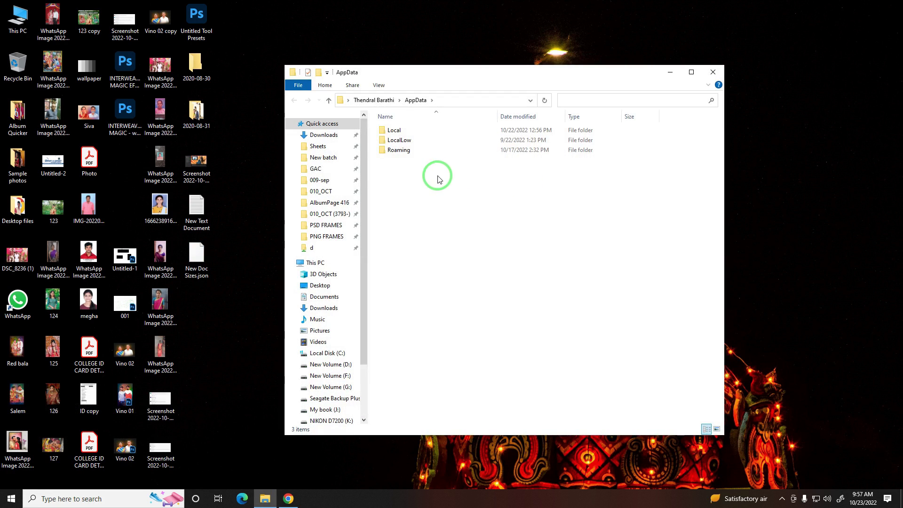
pyautogui.doubleClick(398, 149)
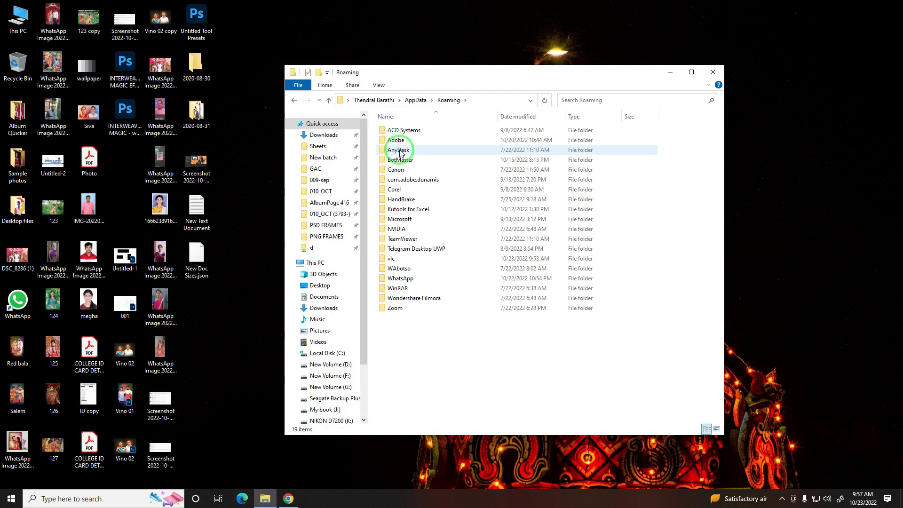
pyautogui.doubleClick(411, 140)
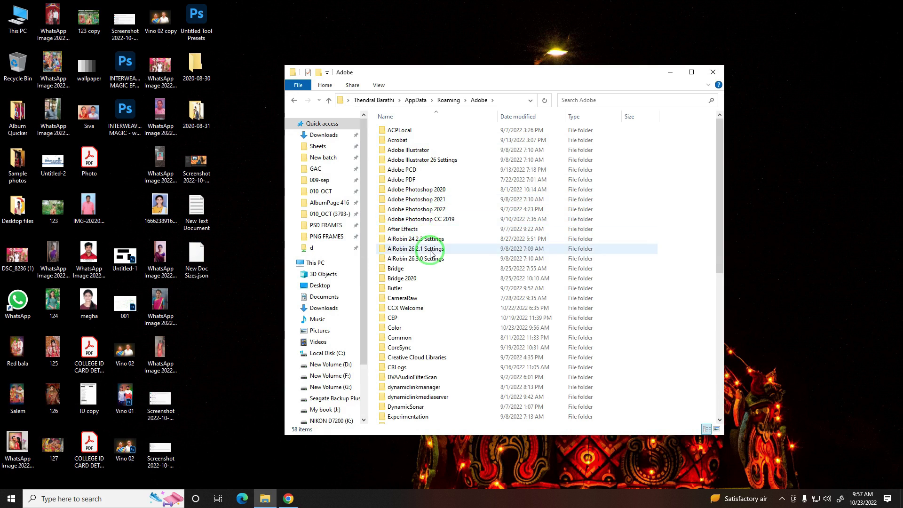
pyautogui.doubleClick(441, 219)
pyautogui.doubleClick(428, 131)
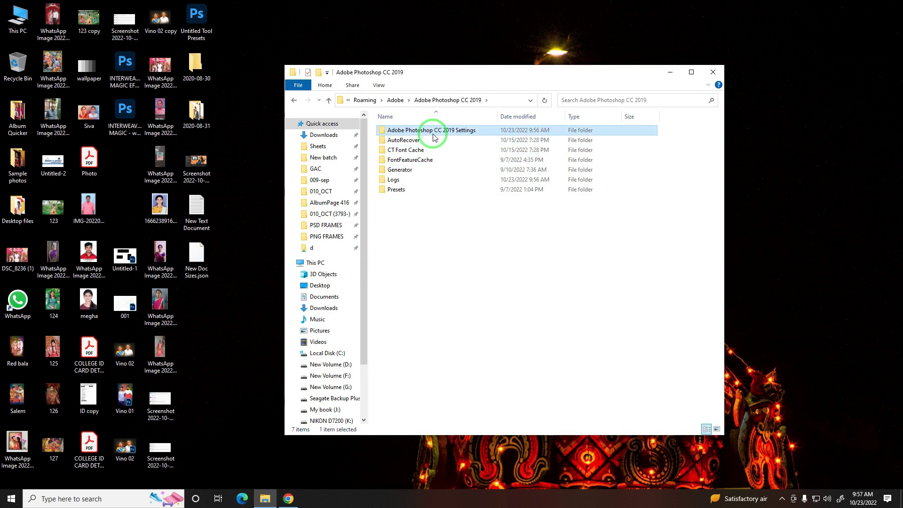
# - Paste New Doc Sizes.json into the Adobe Photoshop CC 2019 Settings folder, replacing the existing file, and close File Explorer
pyautogui.scroll(-1, 455, 227)
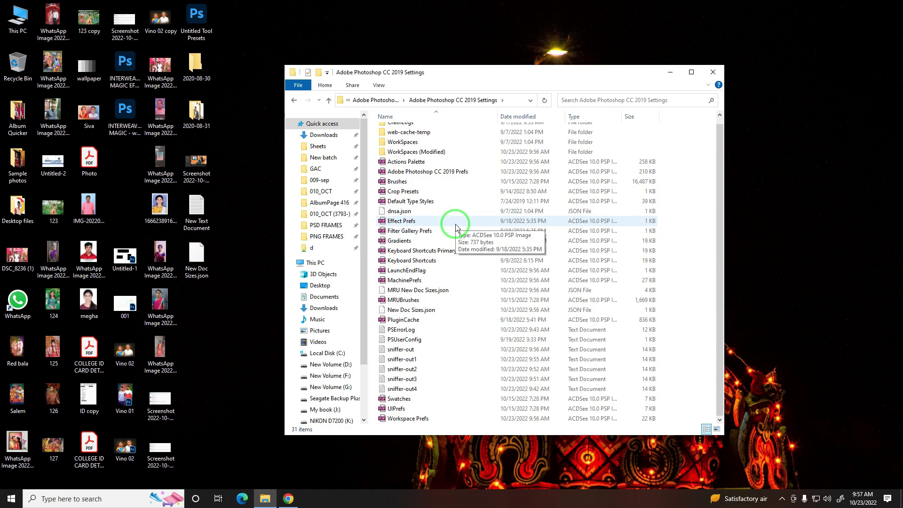
pyautogui.hotkey('ctrl', 'v')
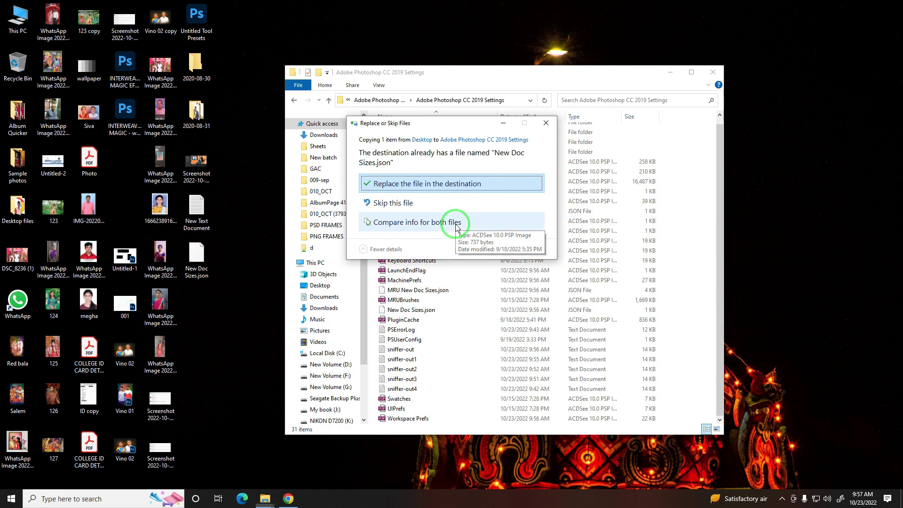
pyautogui.click(412, 187)
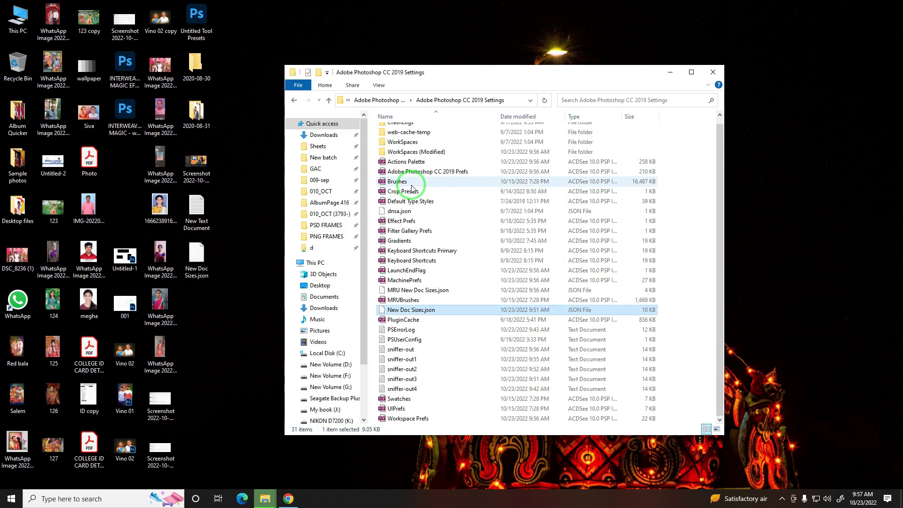
pyautogui.click(713, 72)
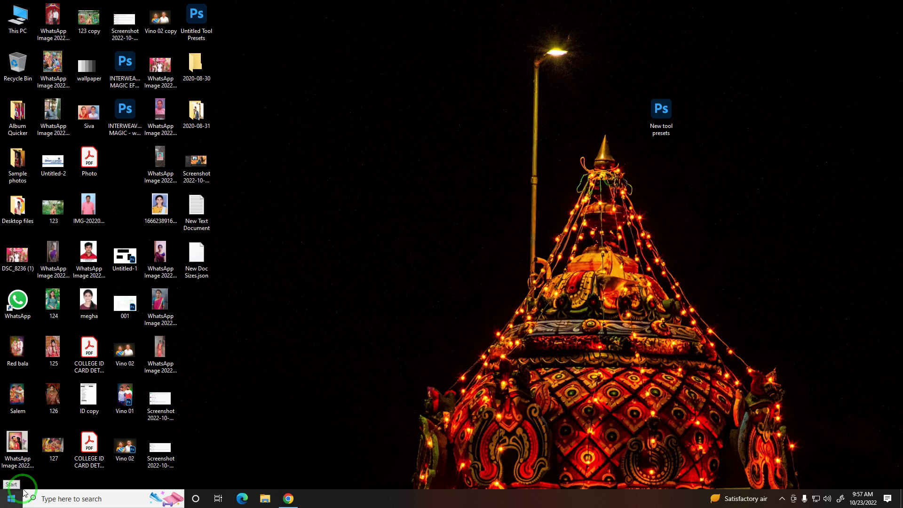
# - Relaunch Photoshop CC 2019, review the saved blank document presets, and leave without creating a document
pyautogui.click(11, 498)
pyautogui.click(329, 306)
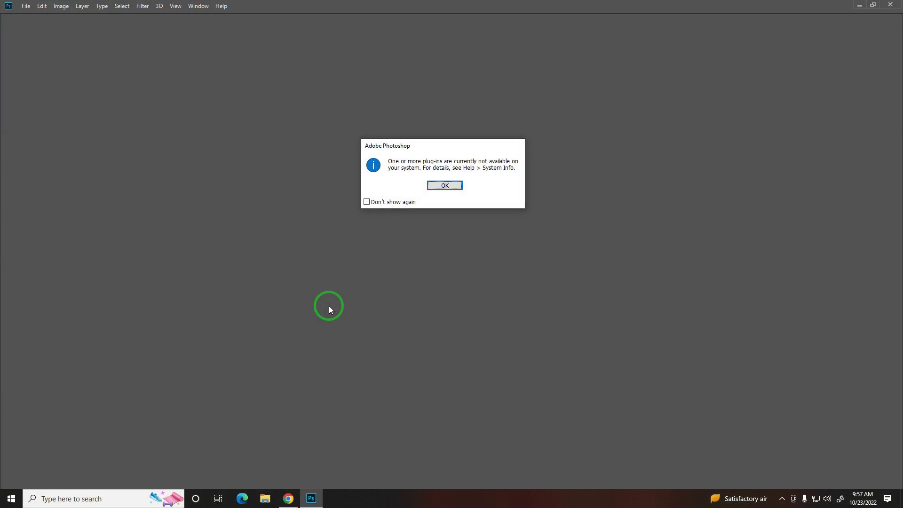
pyautogui.click(429, 185)
pyautogui.click(36, 115)
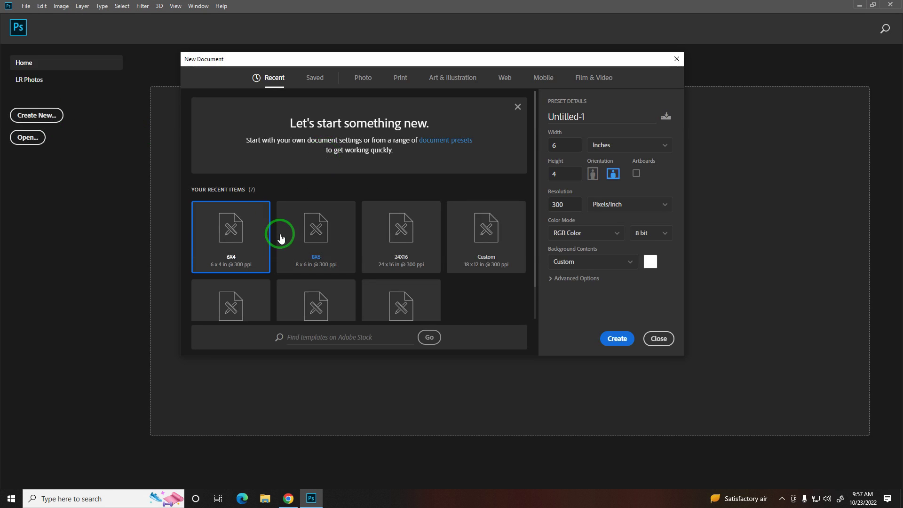
pyautogui.click(313, 83)
pyautogui.scroll(-3, 401, 250)
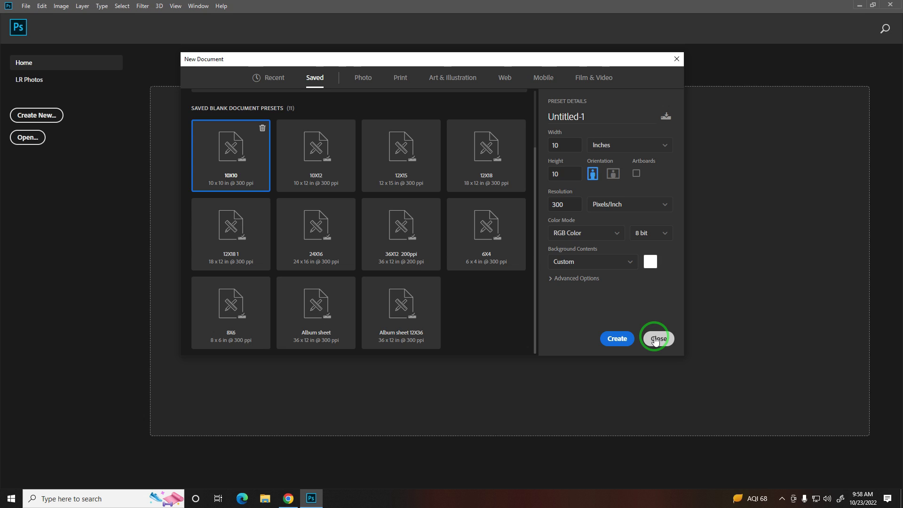
pyautogui.click(655, 338)
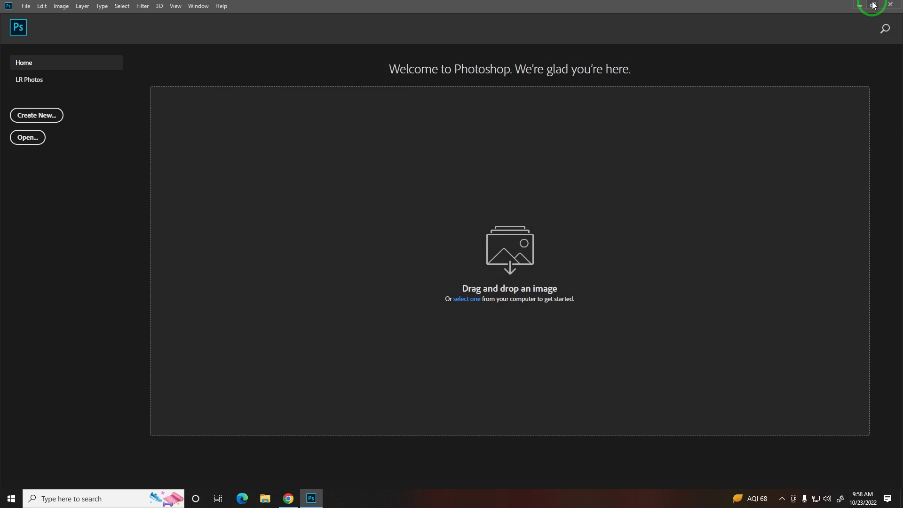